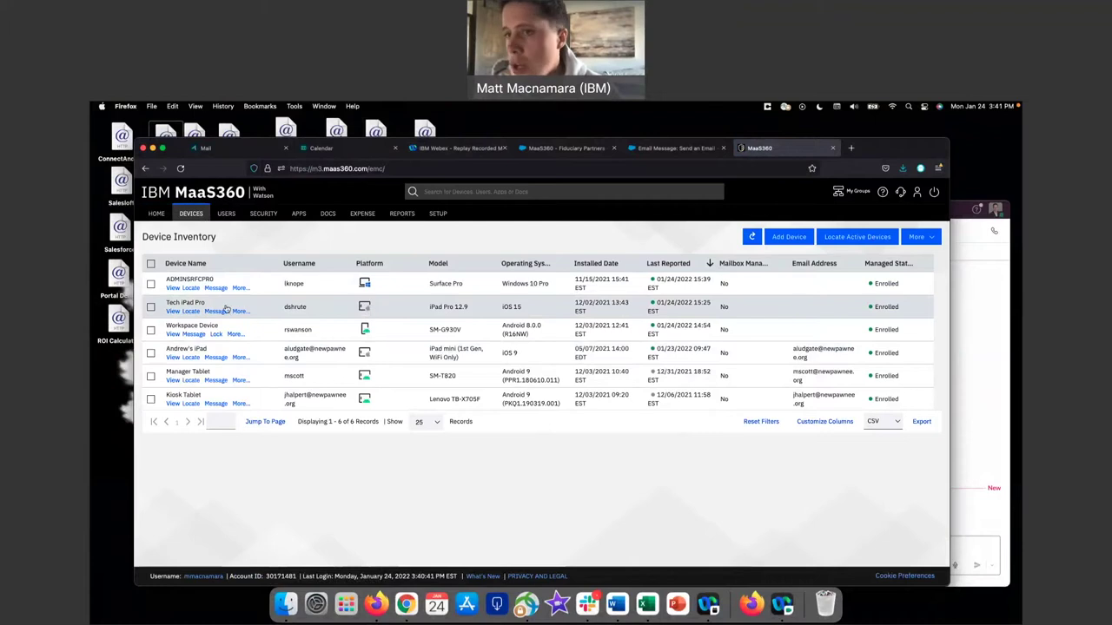
# - View the Tech iPad Pro's summary and glance at its list of detail sections
pyautogui.click(172, 311)
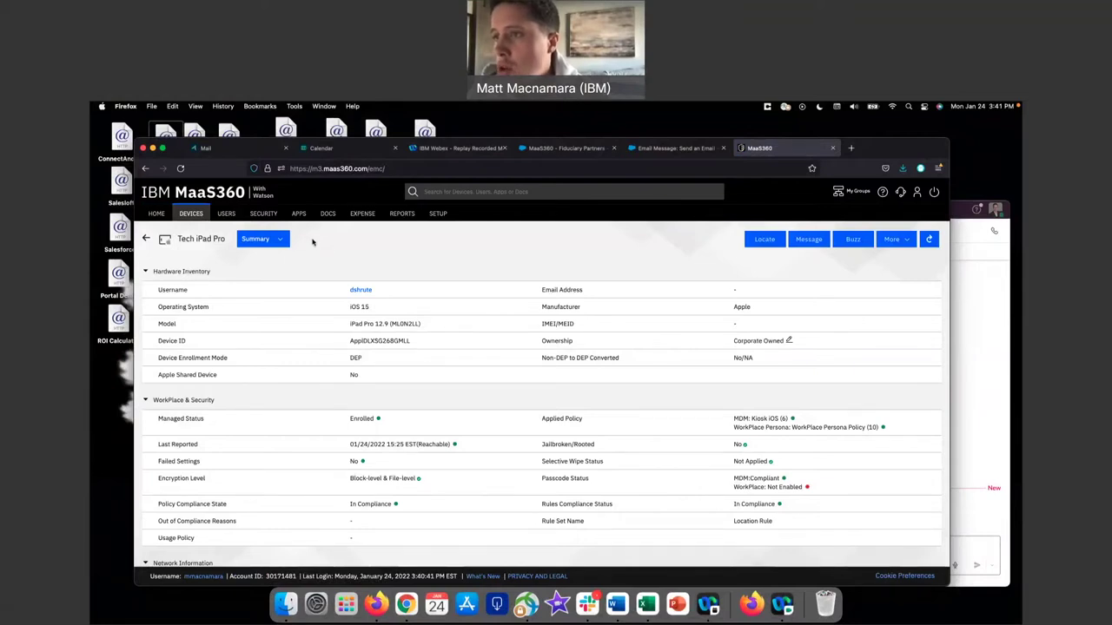
pyautogui.click(282, 240)
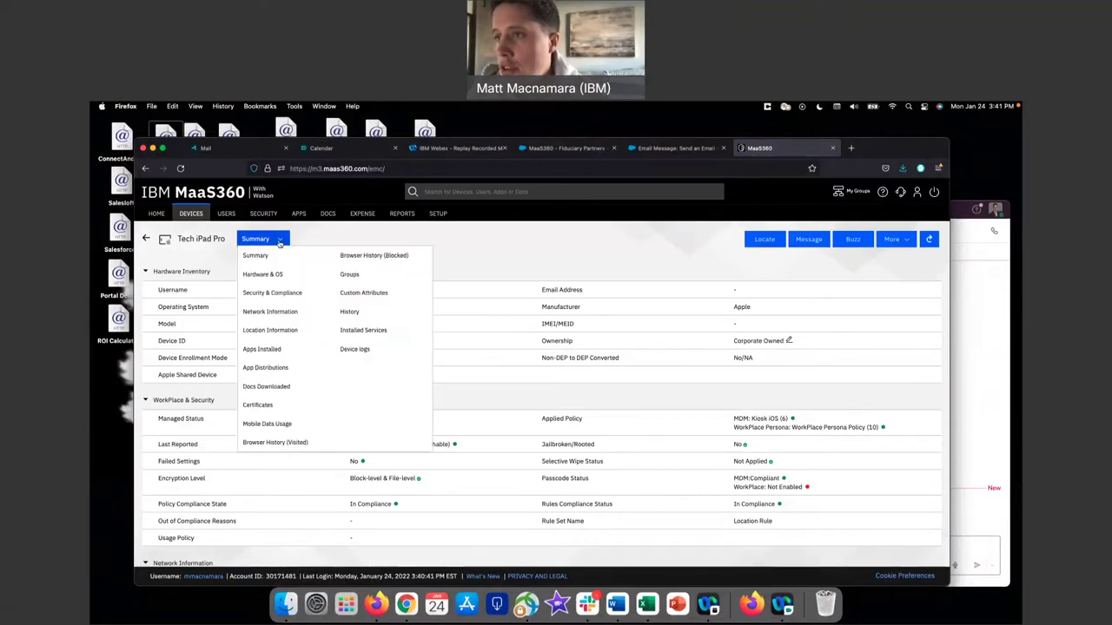
pyautogui.click(516, 278)
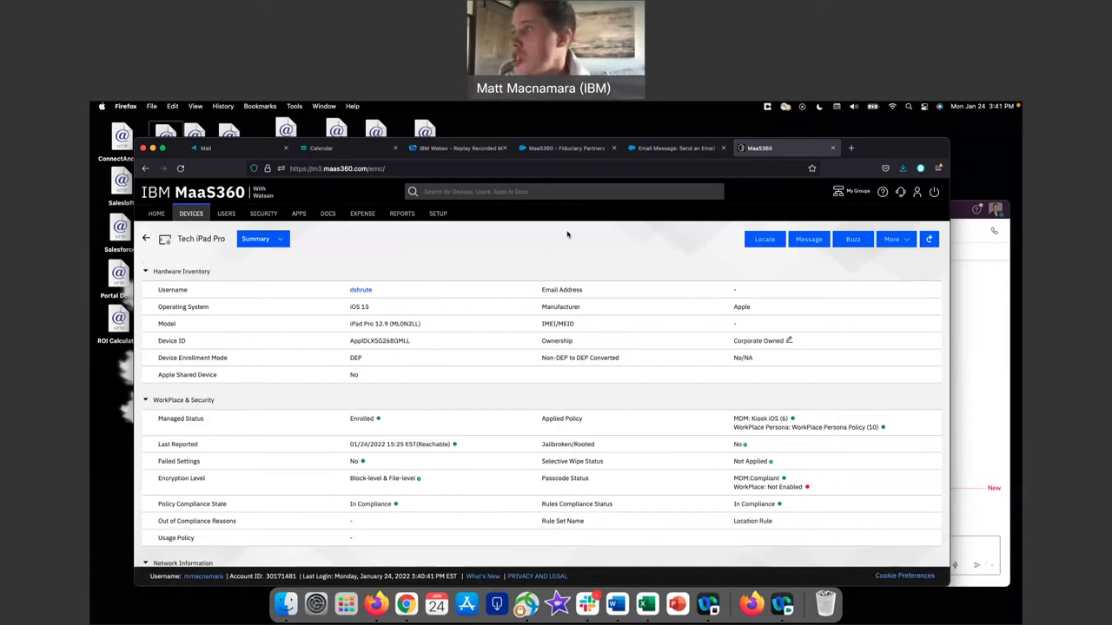
# - Cancel a Push iOS Update for Tech iPad Pro and go back to Device Inventory
pyautogui.click(908, 240)
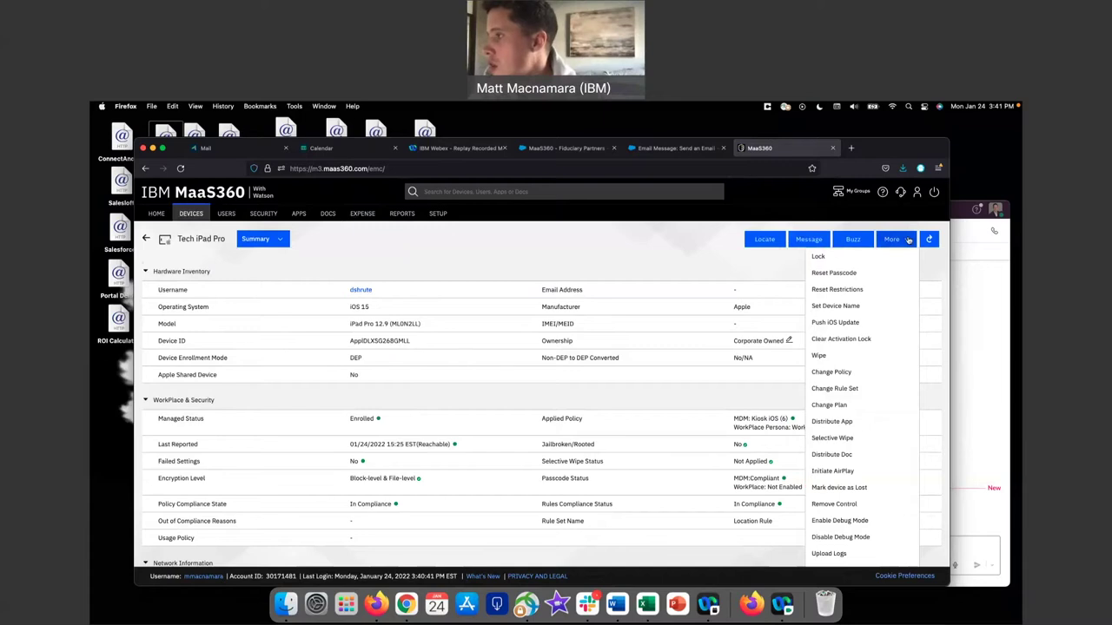
pyautogui.click(836, 323)
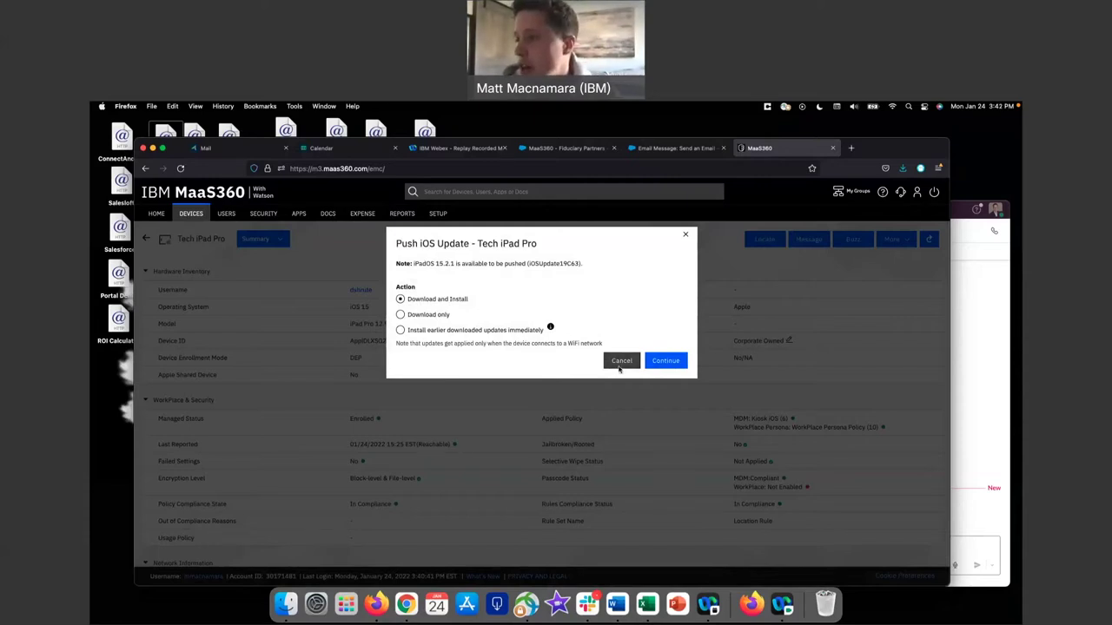
pyautogui.click(620, 365)
pyautogui.click(149, 240)
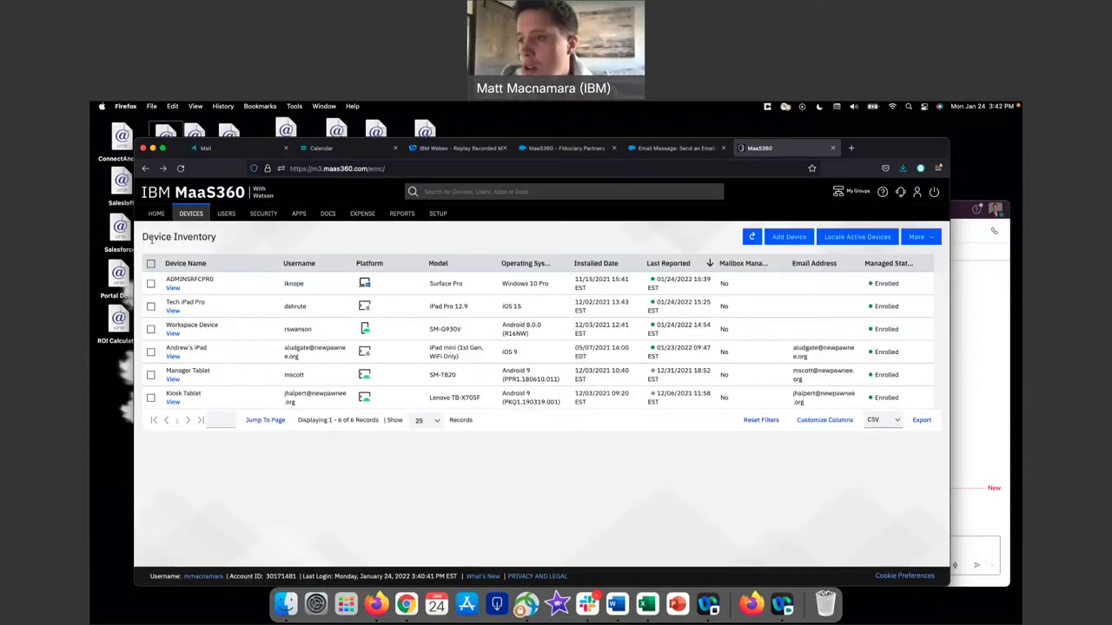
# - Open the iOS 9 iPad mini's summary and show its More actions list
pyautogui.click(185, 348)
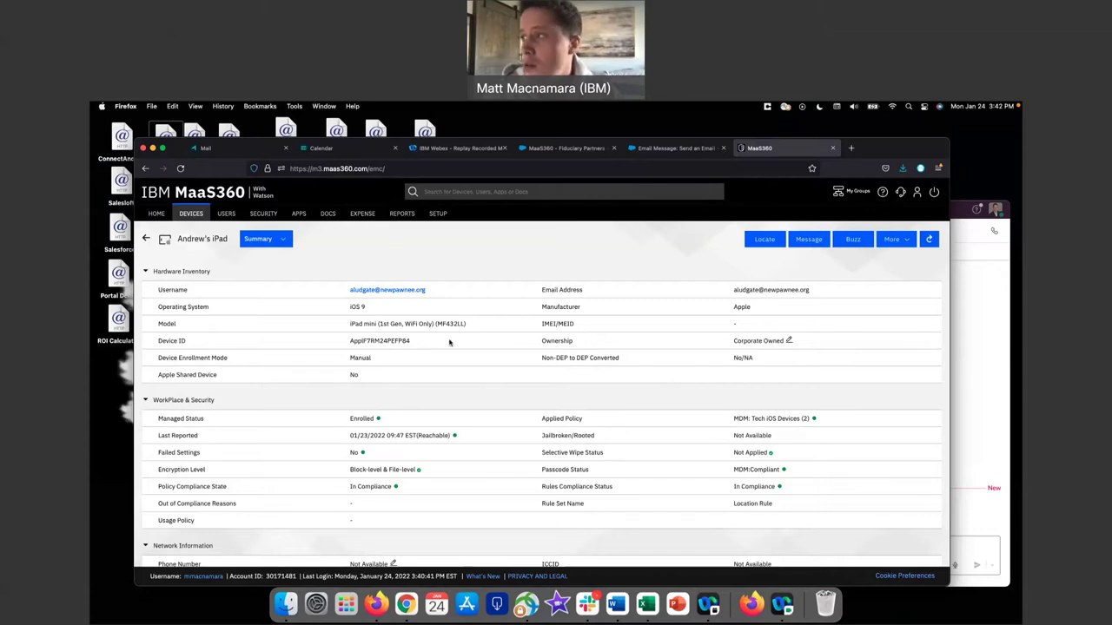
pyautogui.click(907, 239)
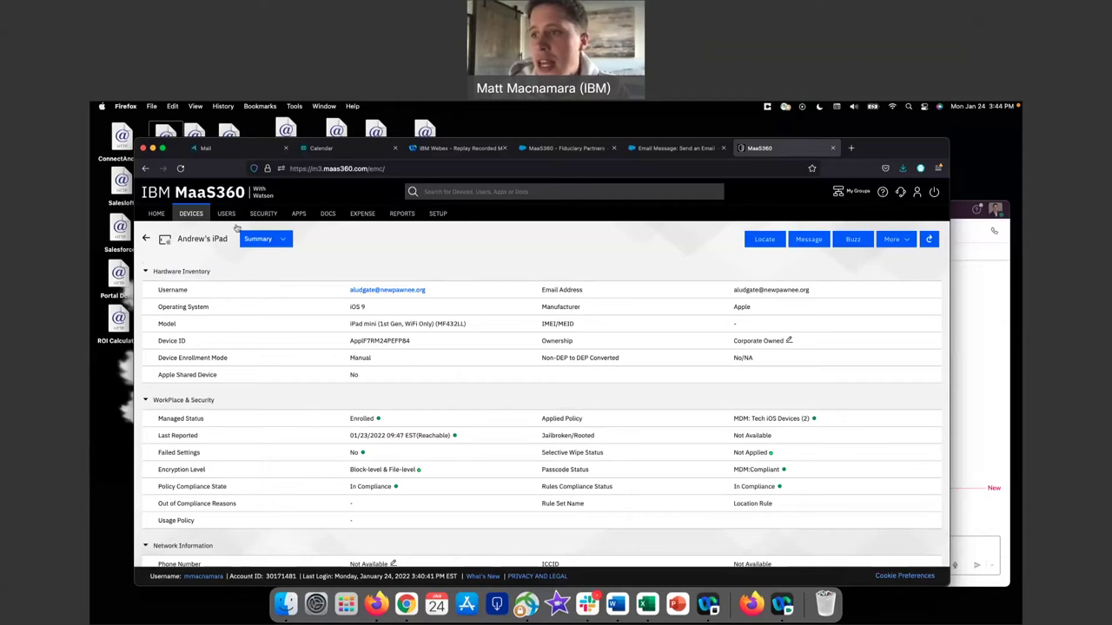
# - Reopen the Tech iPad Pro summary from Device Inventory and browse its More actions list
pyautogui.click(191, 213)
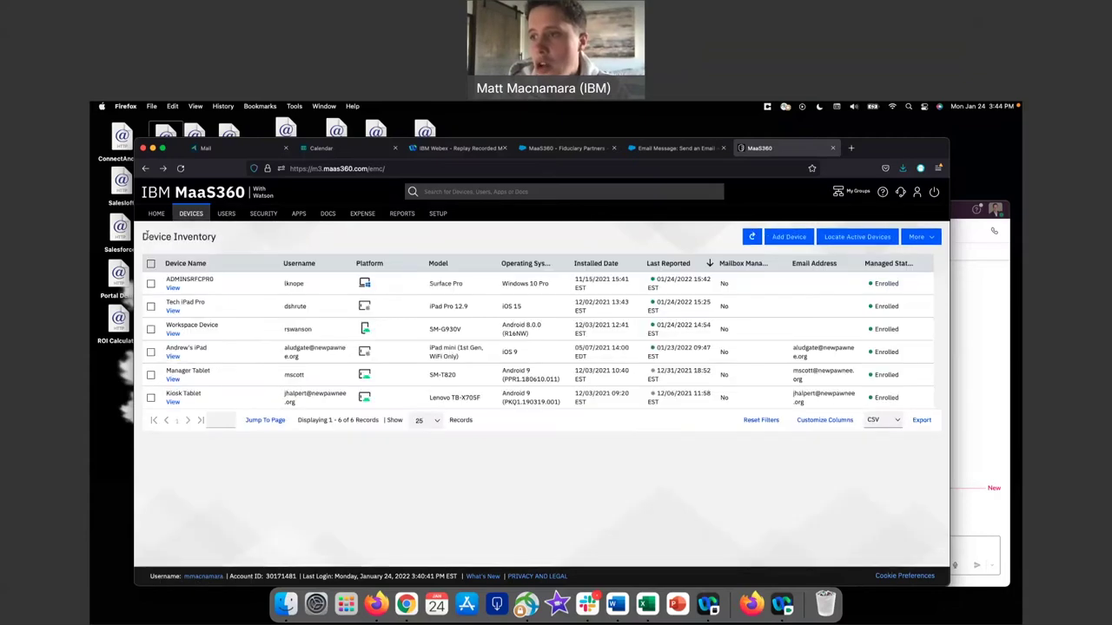
pyautogui.click(173, 310)
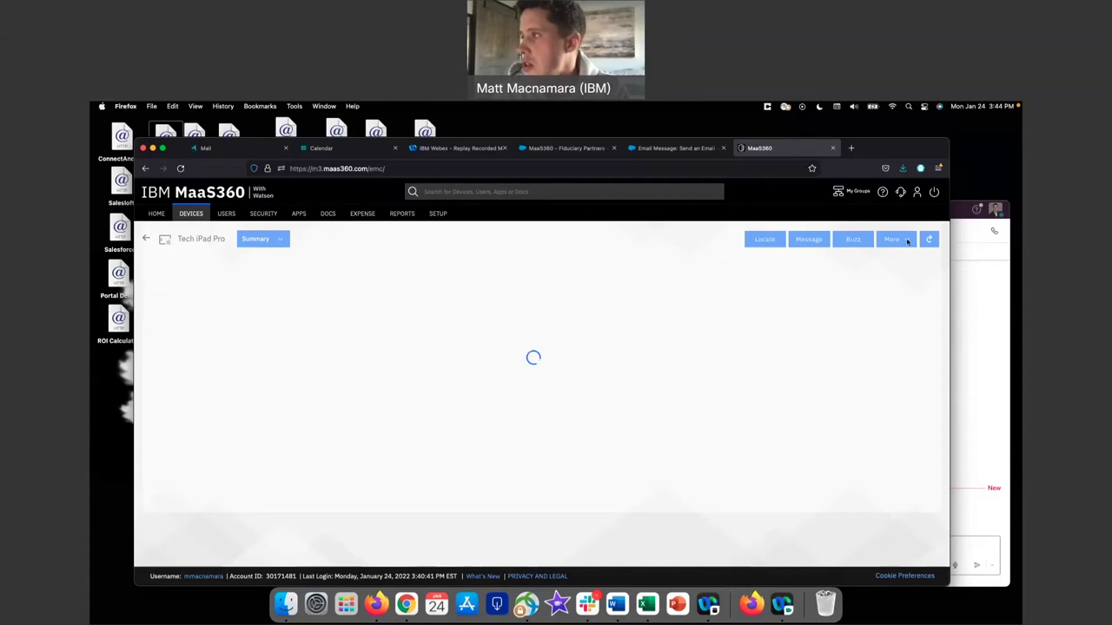
pyautogui.click(906, 243)
pyautogui.scroll(-3, 904, 296)
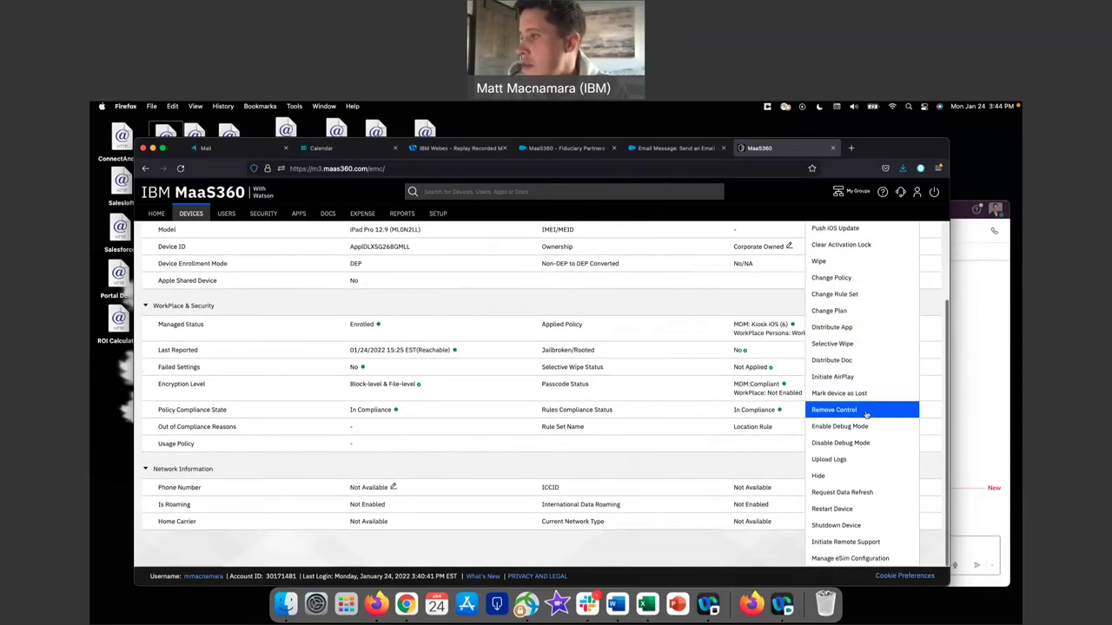
pyautogui.scroll(1, 860, 391)
pyautogui.scroll(2, 861, 389)
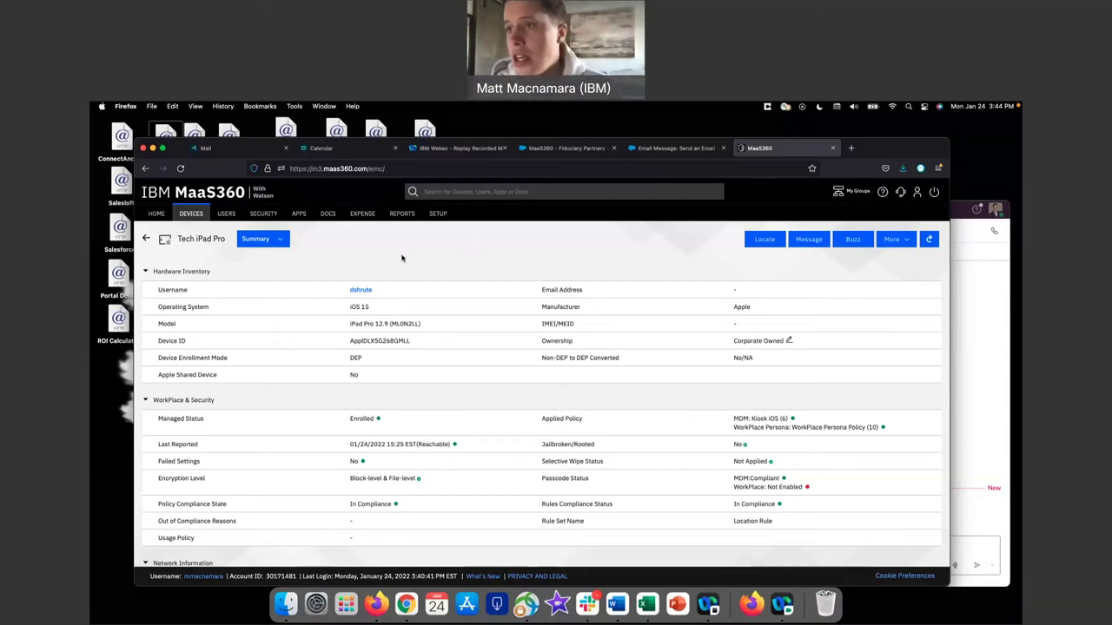
pyautogui.click(266, 214)
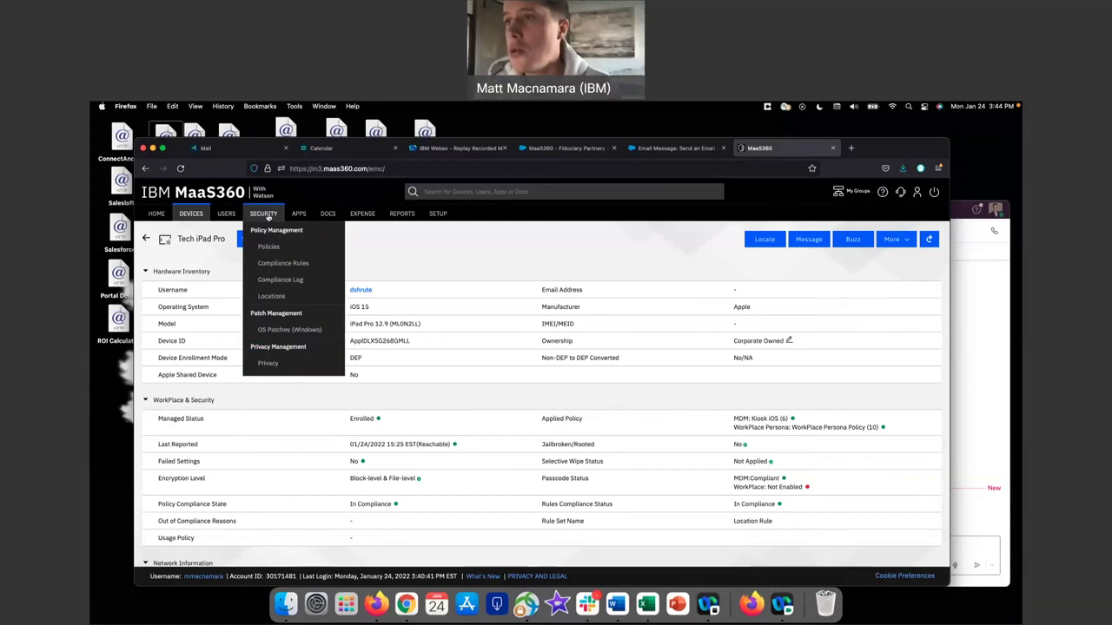
pyautogui.click(269, 247)
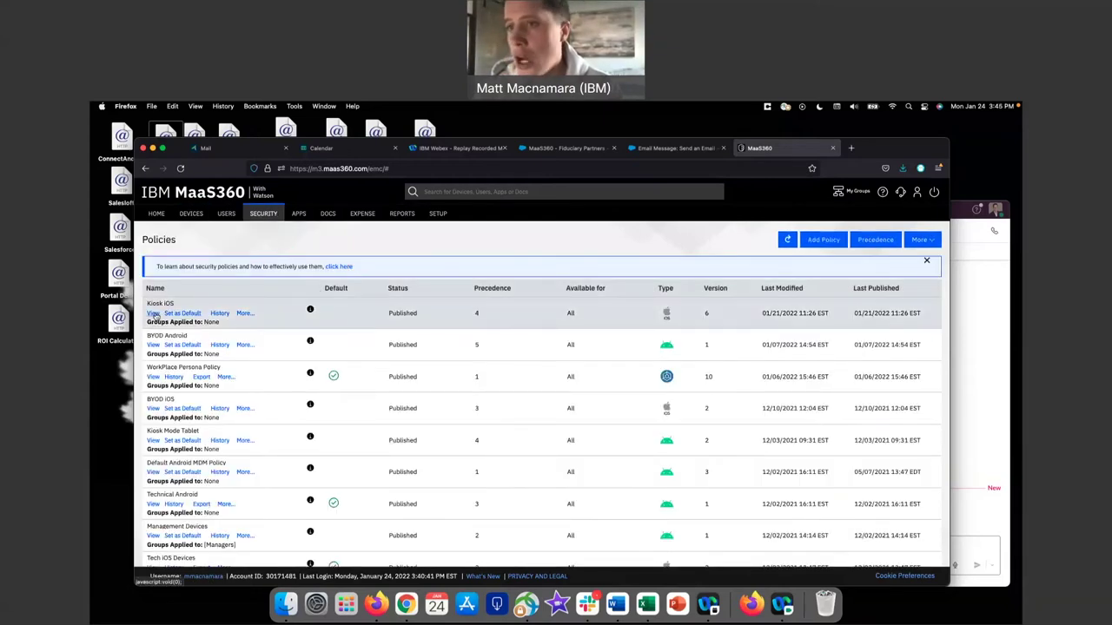
pyautogui.click(154, 314)
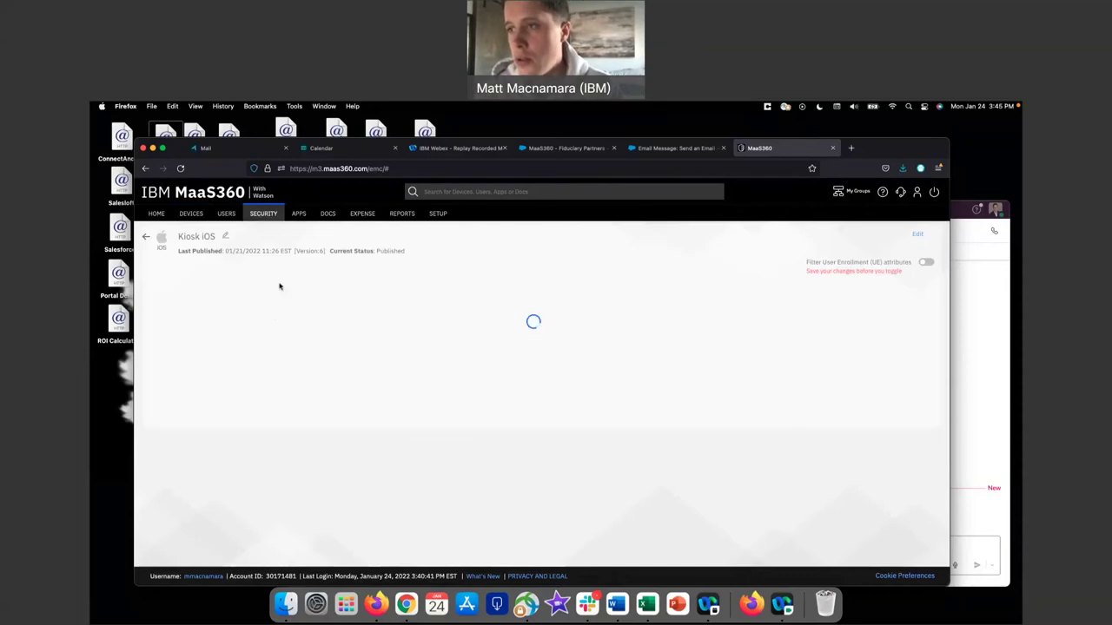
pyautogui.click(159, 299)
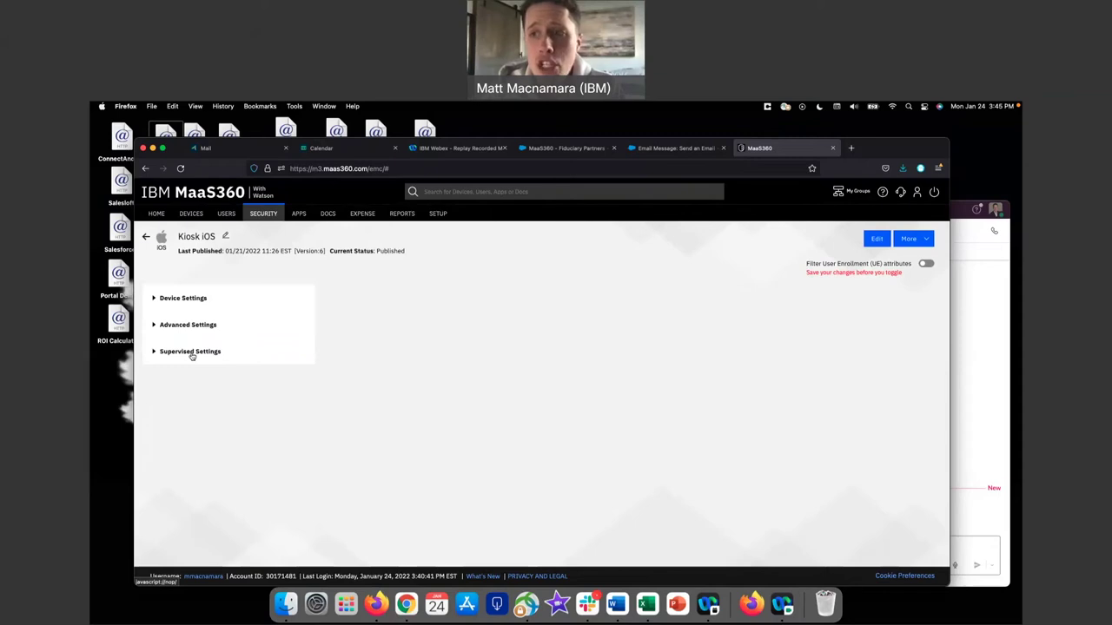
pyautogui.click(155, 299)
pyautogui.click(155, 299)
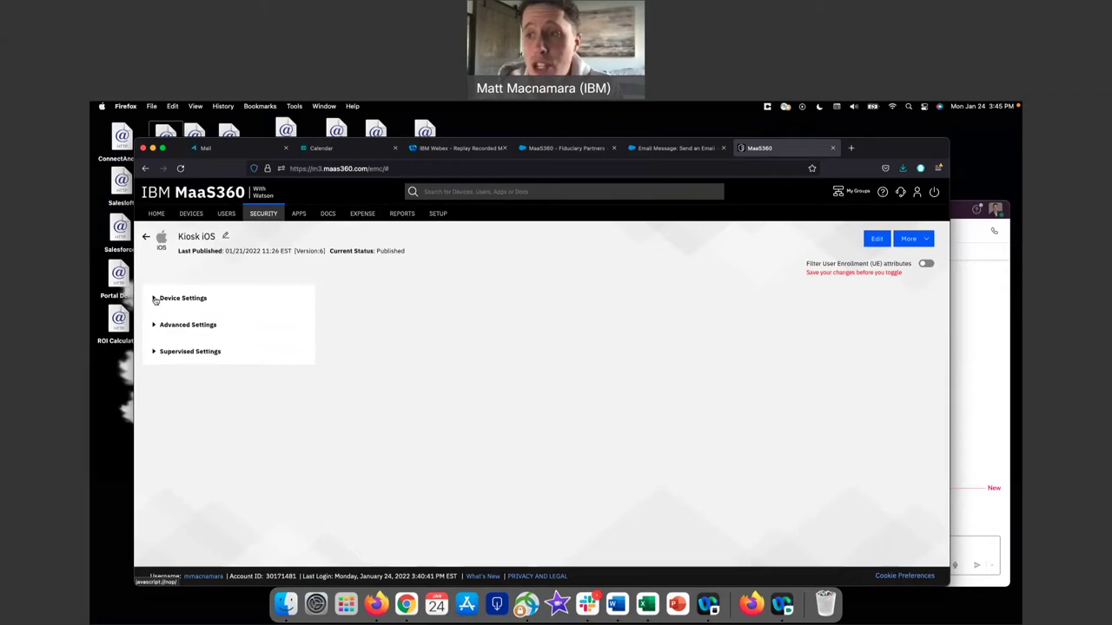
# - Expand Supervised Settings, switch the Kiosk iOS policy to Edit, and review the Restrictions checkboxes
pyautogui.click(155, 352)
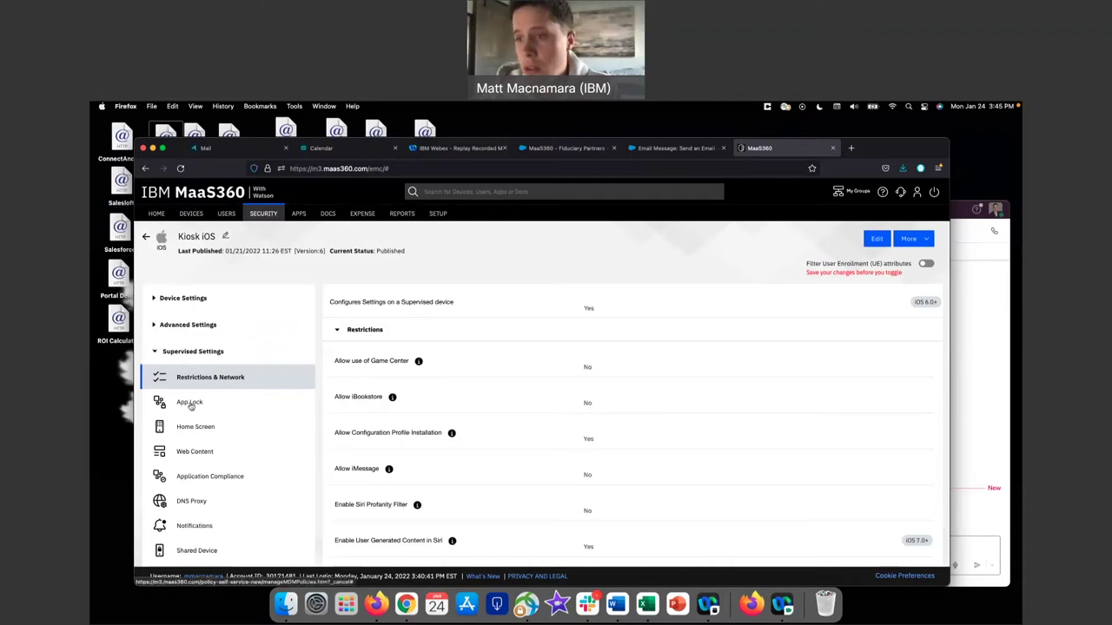
pyautogui.click(876, 238)
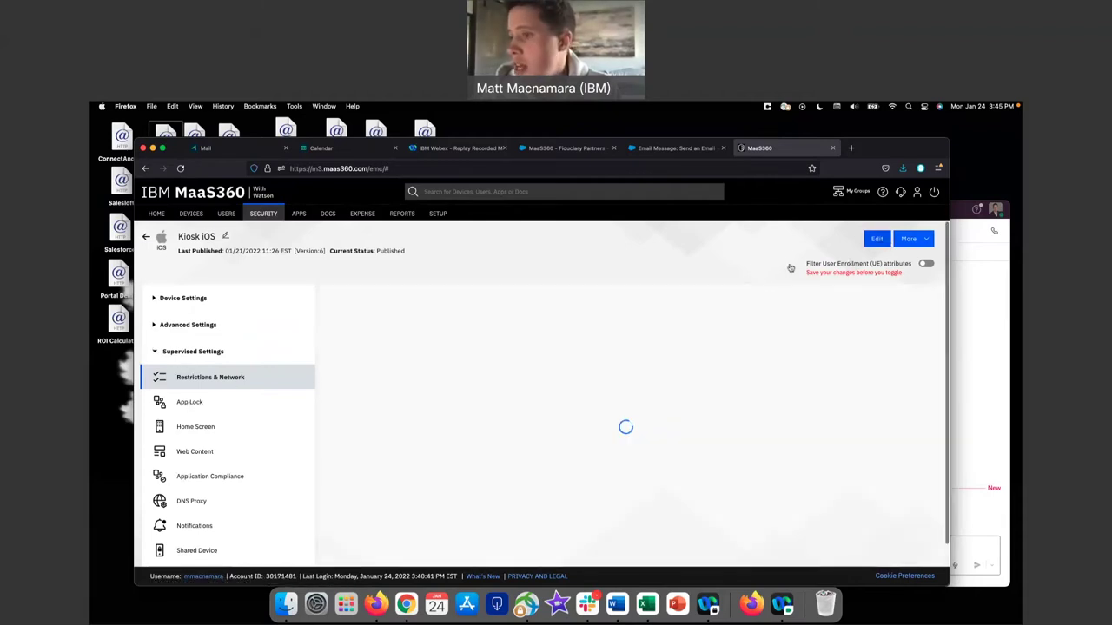
pyautogui.scroll(-5, 523, 395)
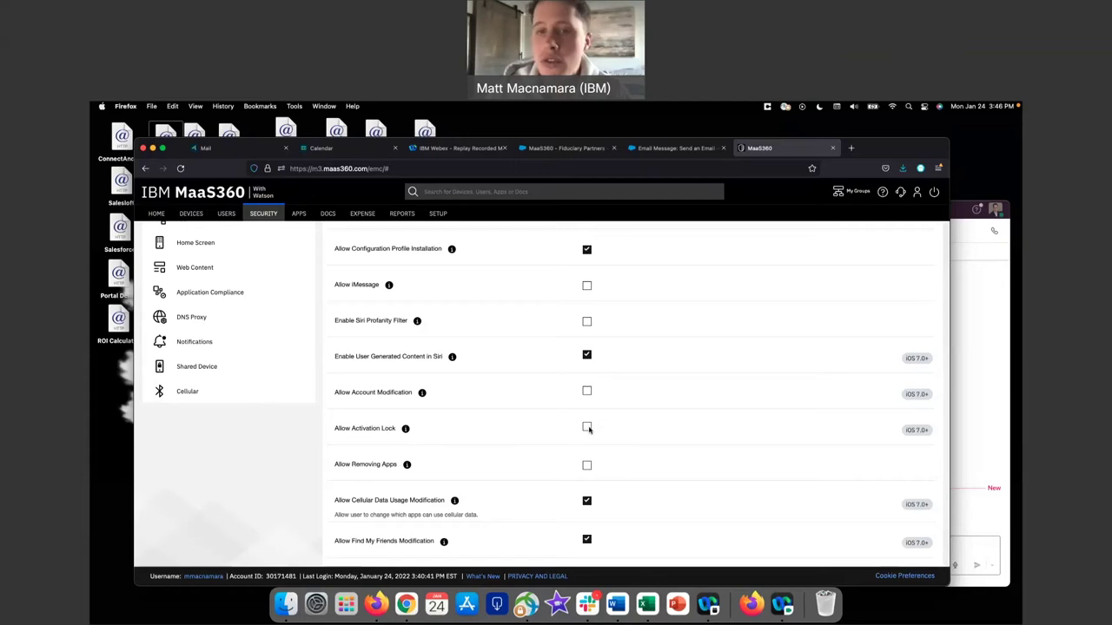
pyautogui.scroll(3, 587, 429)
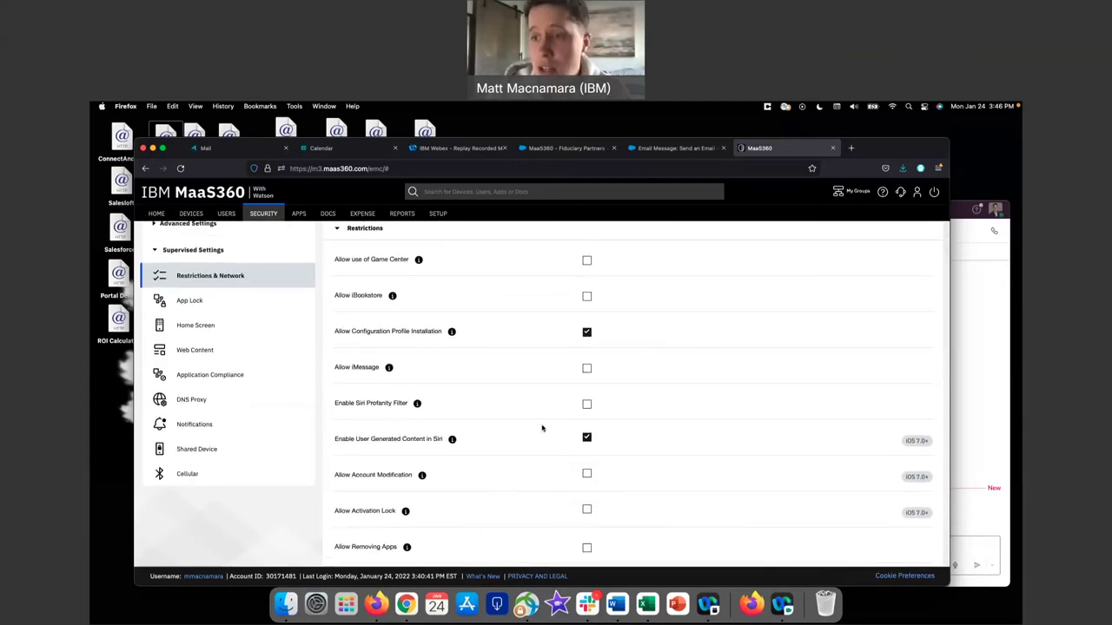
pyautogui.scroll(3, 240, 377)
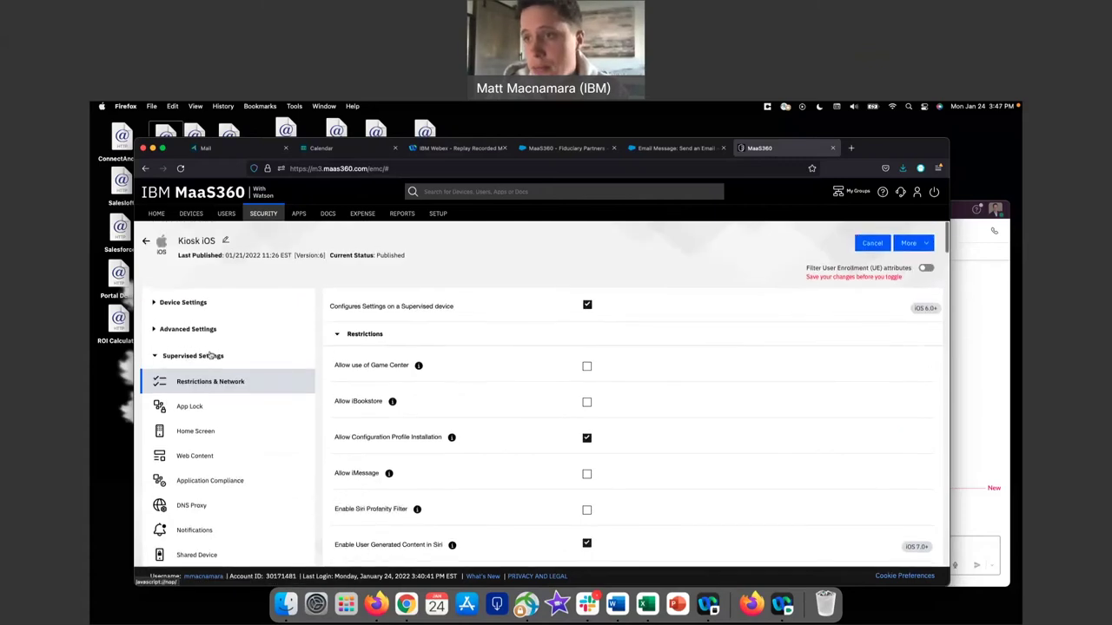
# - Collapse Supervised Settings and open Device Settings > Application Compliance
pyautogui.click(154, 351)
pyautogui.click(155, 299)
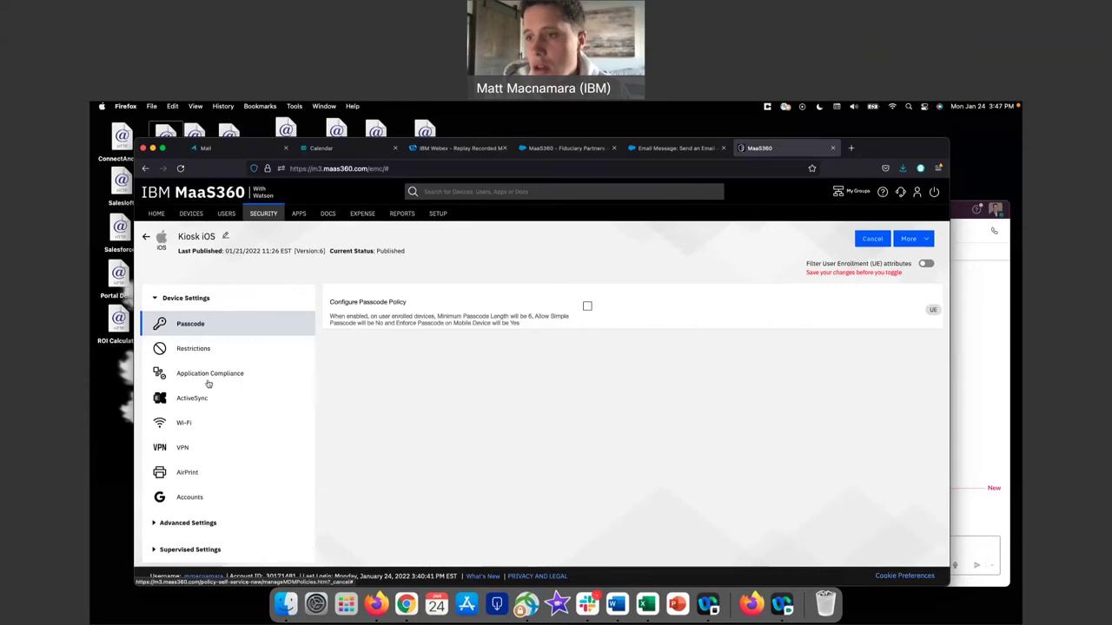
pyautogui.click(209, 377)
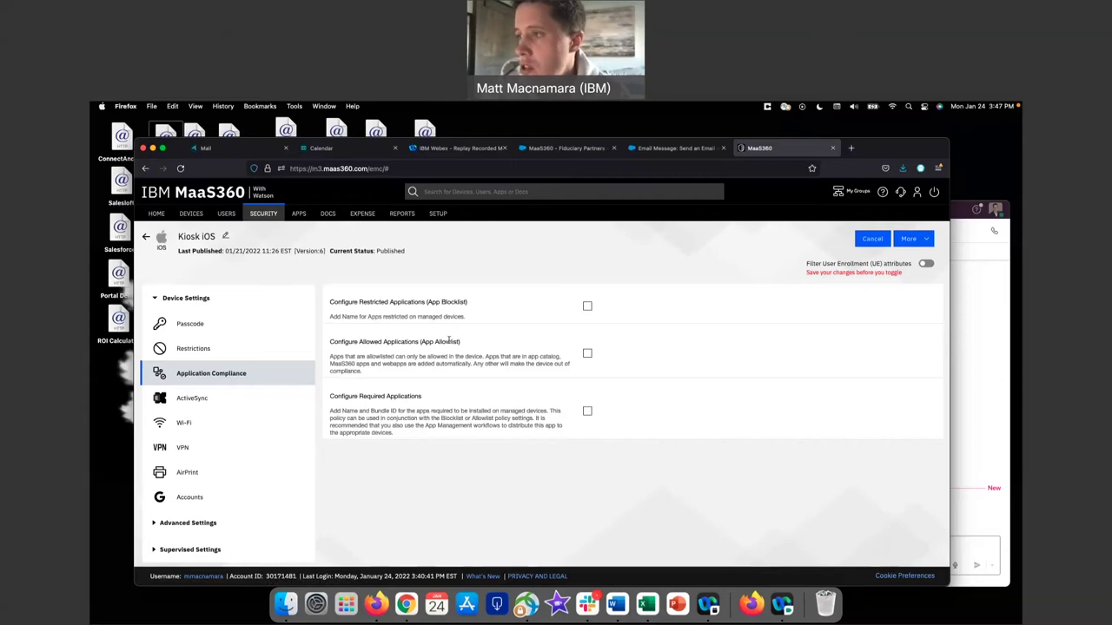
# - Enable Configure Restricted Applications (App Blocklist) and add TikTok as the blocked application
pyautogui.click(587, 307)
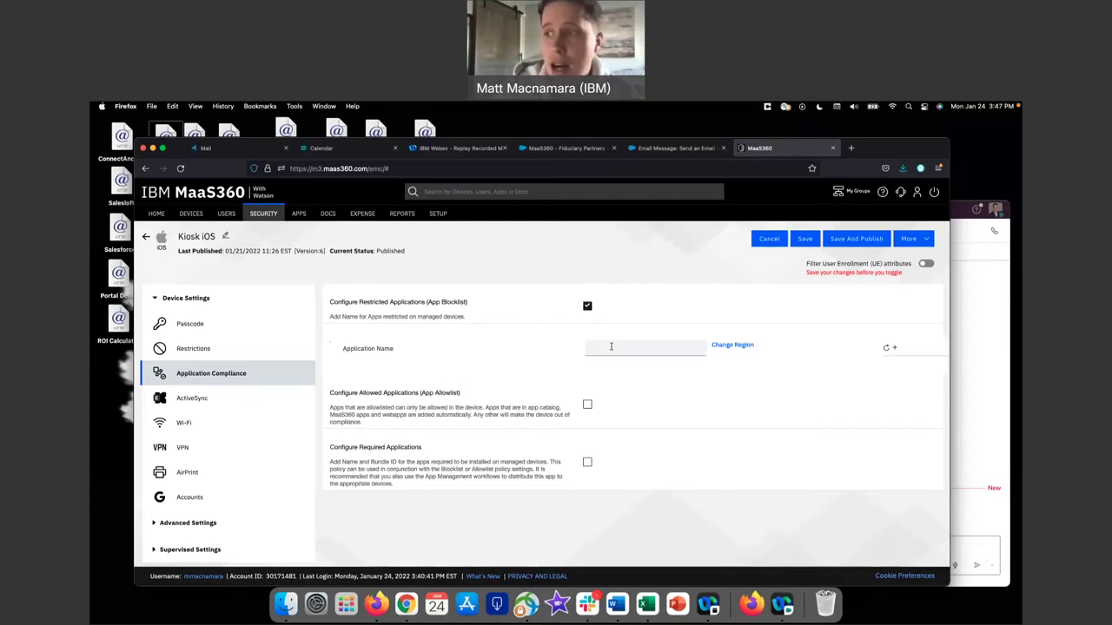
pyautogui.click(611, 347)
pyautogui.write('I')
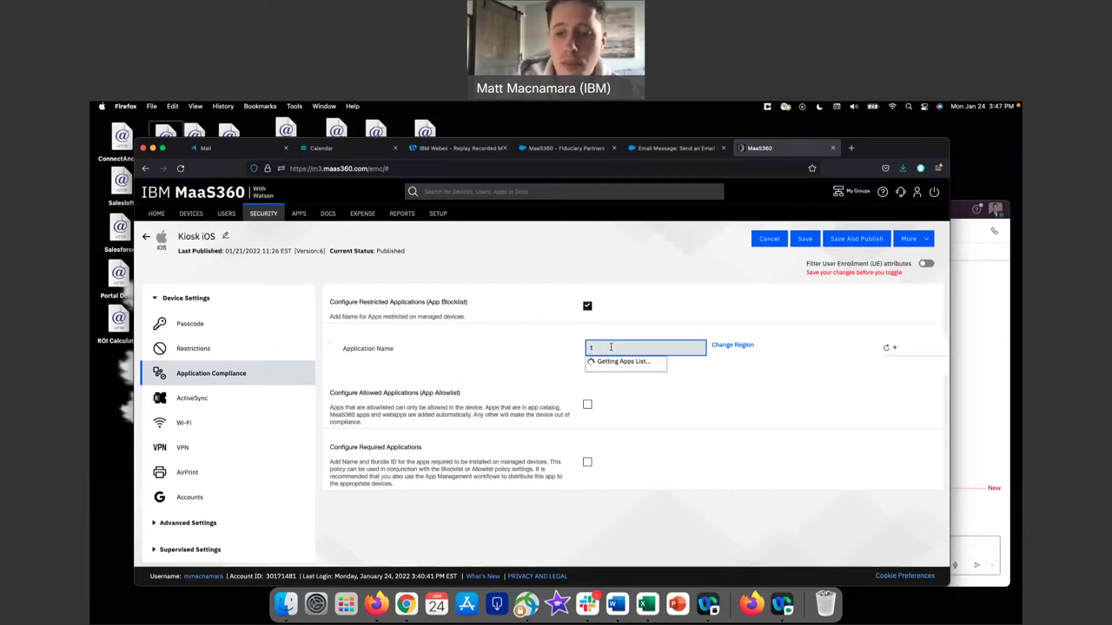
pyautogui.press('BackSpace')
pyautogui.write('Iiktok')
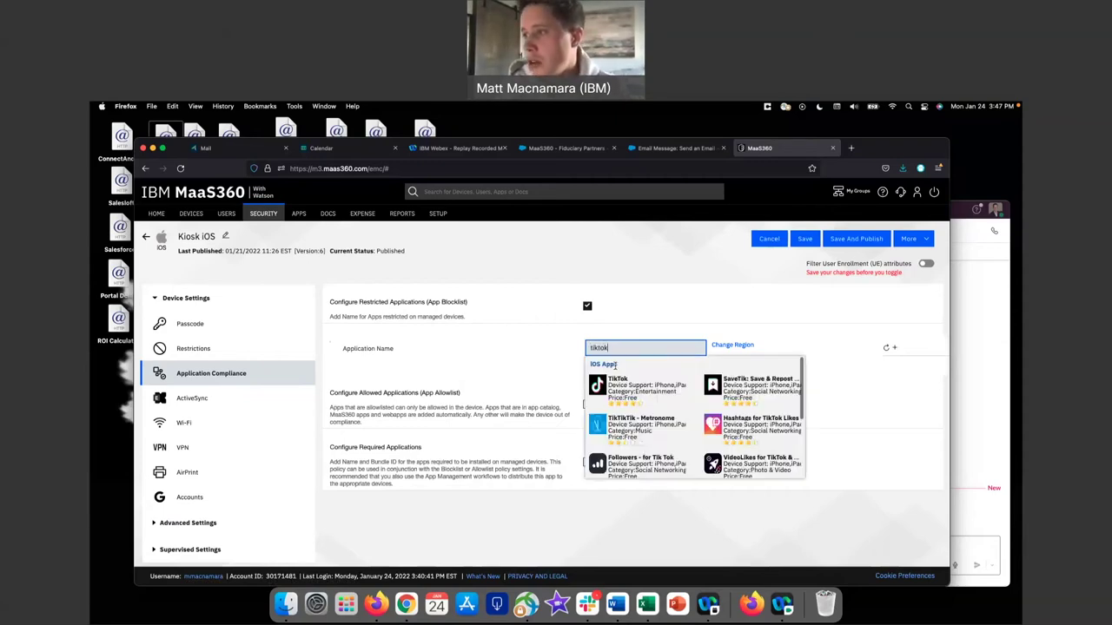
pyautogui.click(624, 386)
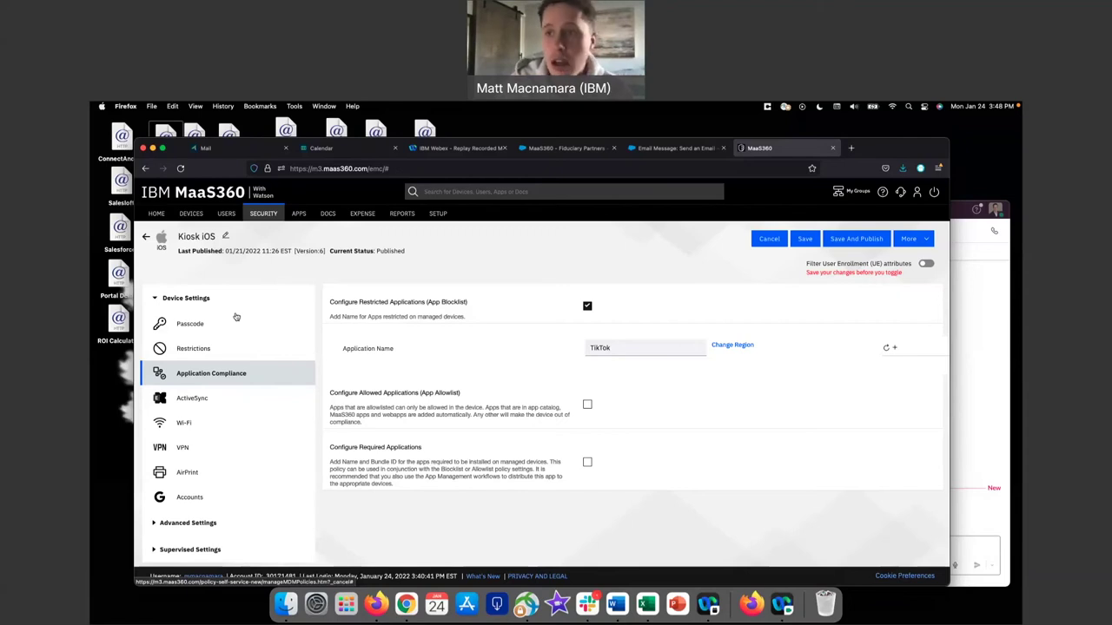
pyautogui.click(217, 299)
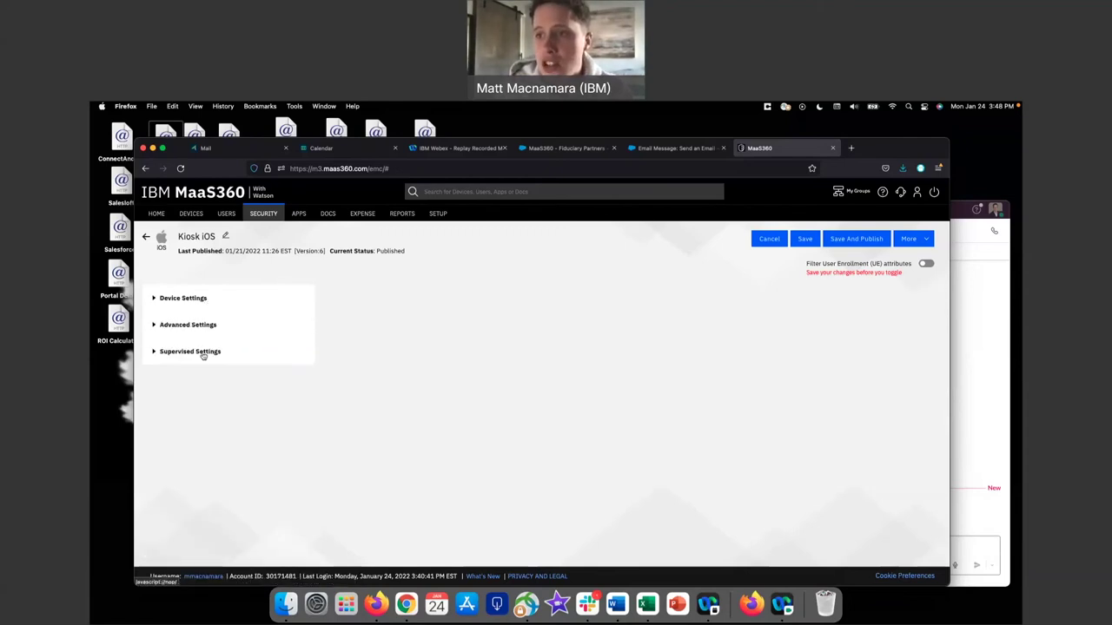
pyautogui.click(204, 352)
pyautogui.click(217, 477)
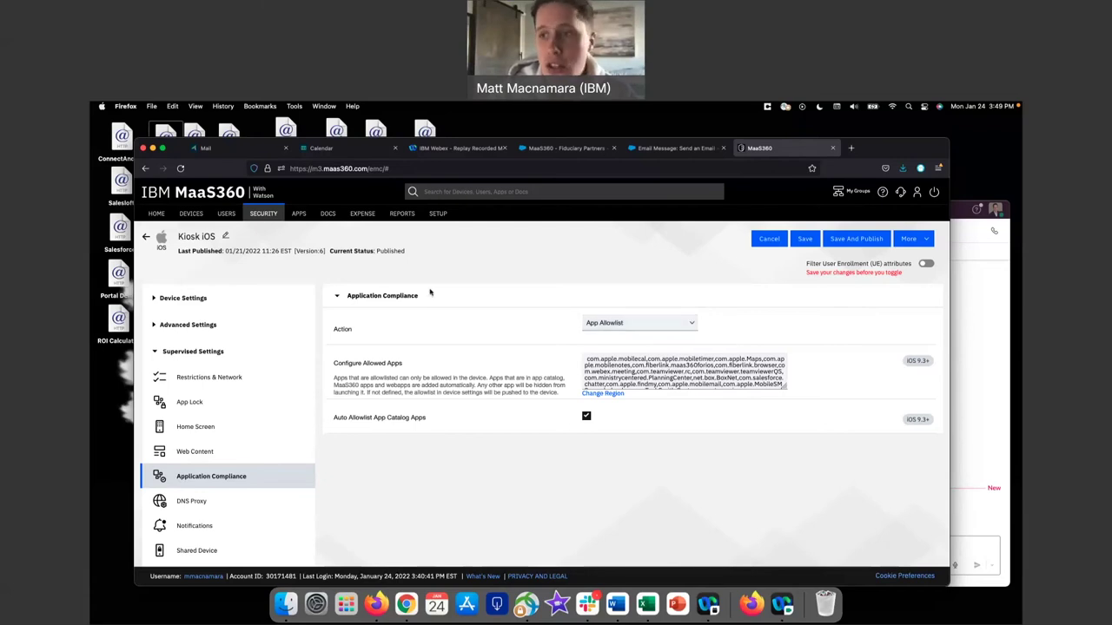
pyautogui.click(157, 353)
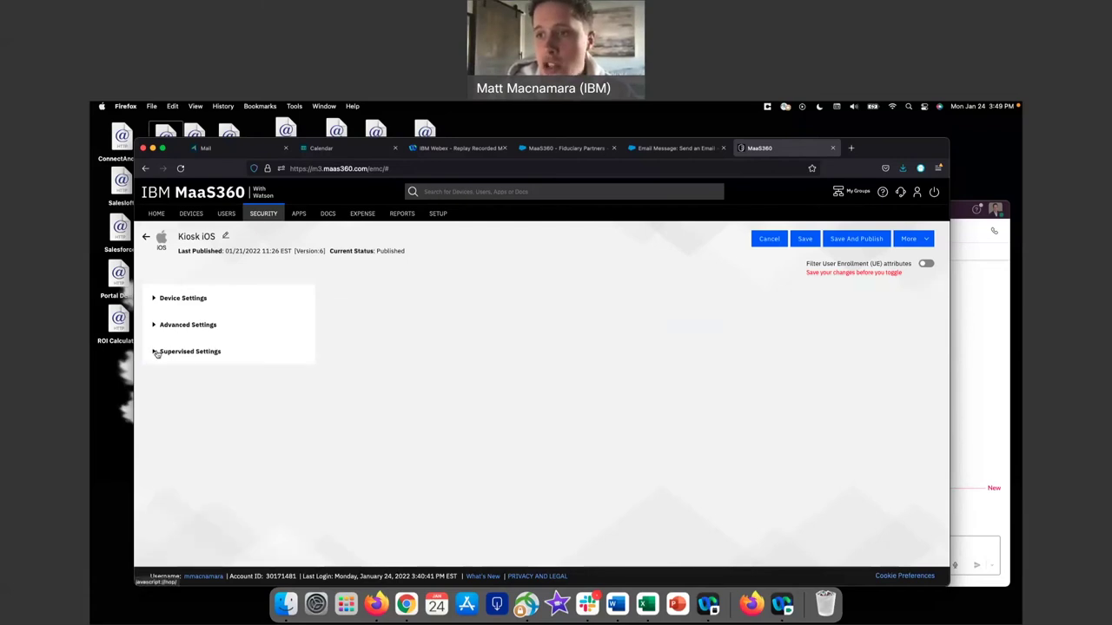